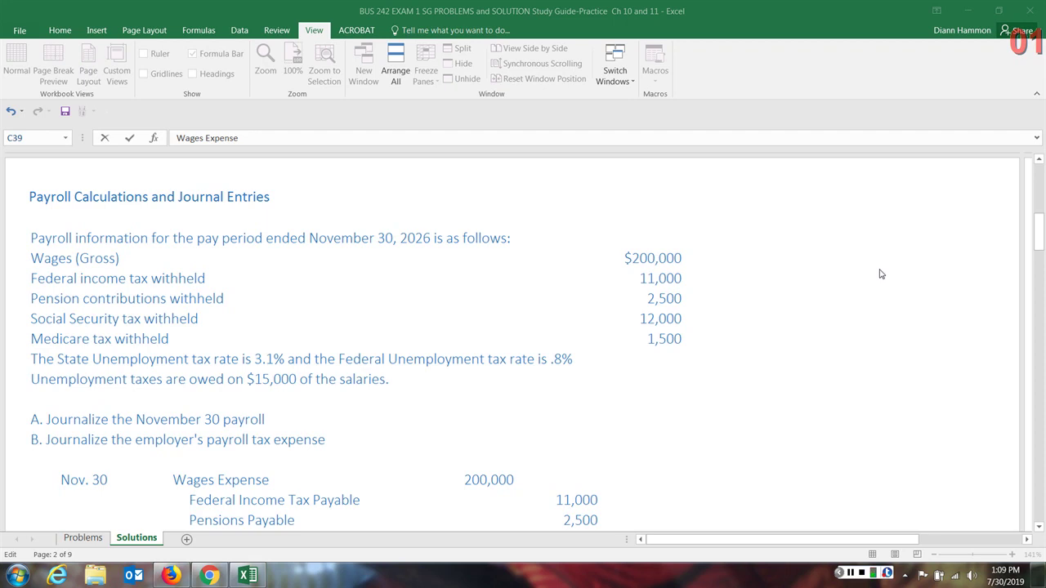
# - Add the column headings Debit in E38 and Credit in F38 above the November 30 payroll entry's amounts
pyautogui.click(1042, 232)
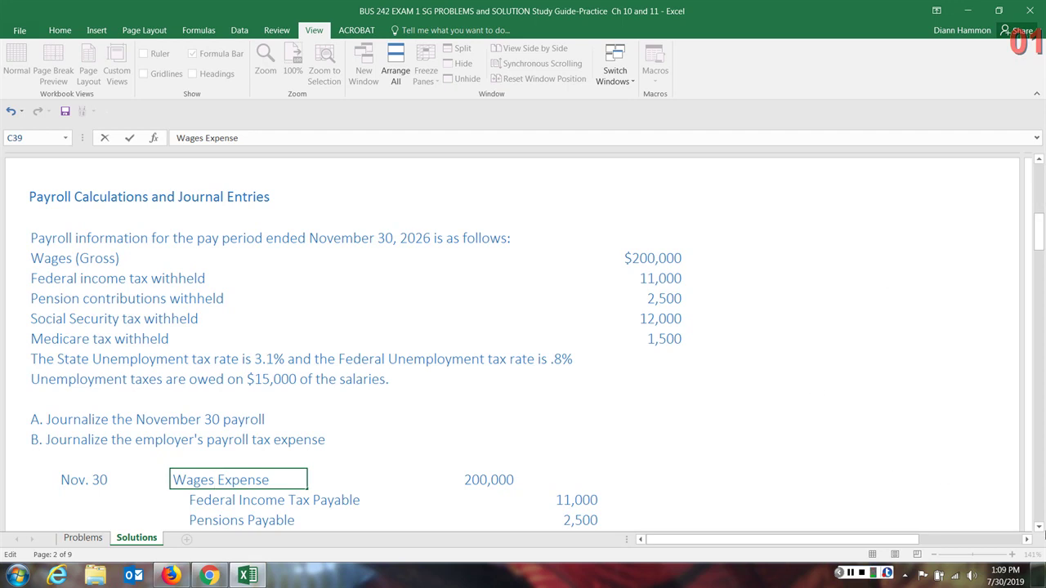
pyautogui.click(1040, 529)
pyautogui.click(1041, 529)
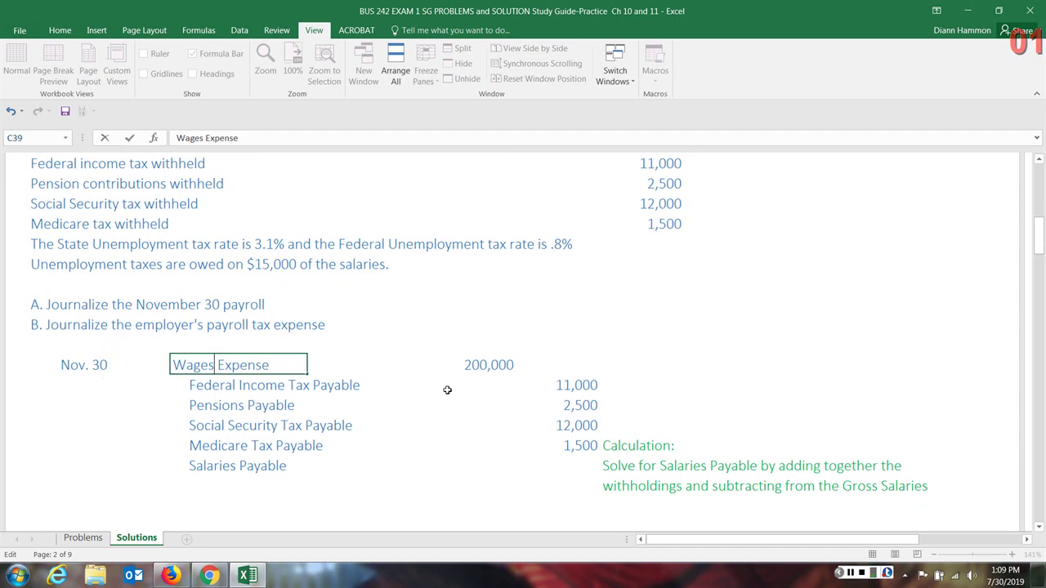
pyautogui.click(483, 365)
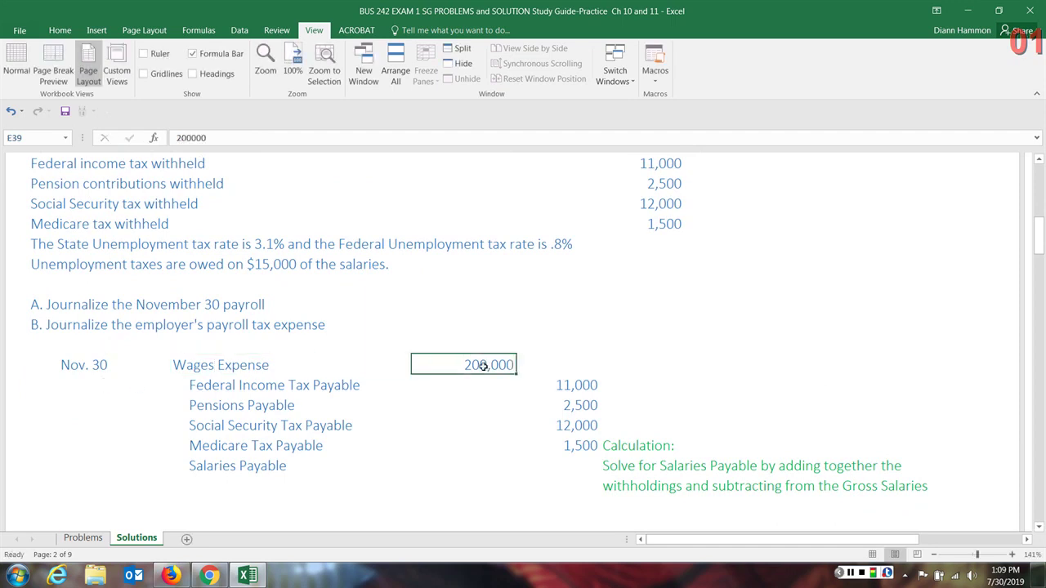
pyautogui.click(481, 341)
pyautogui.write('Debit')
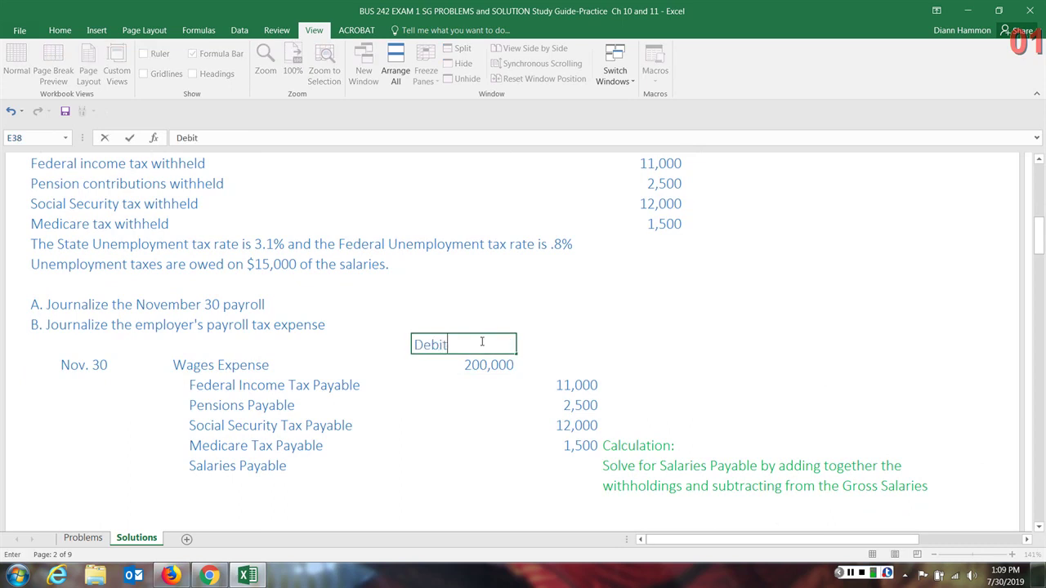
pyautogui.press('Tab')
pyautogui.write('Cred')
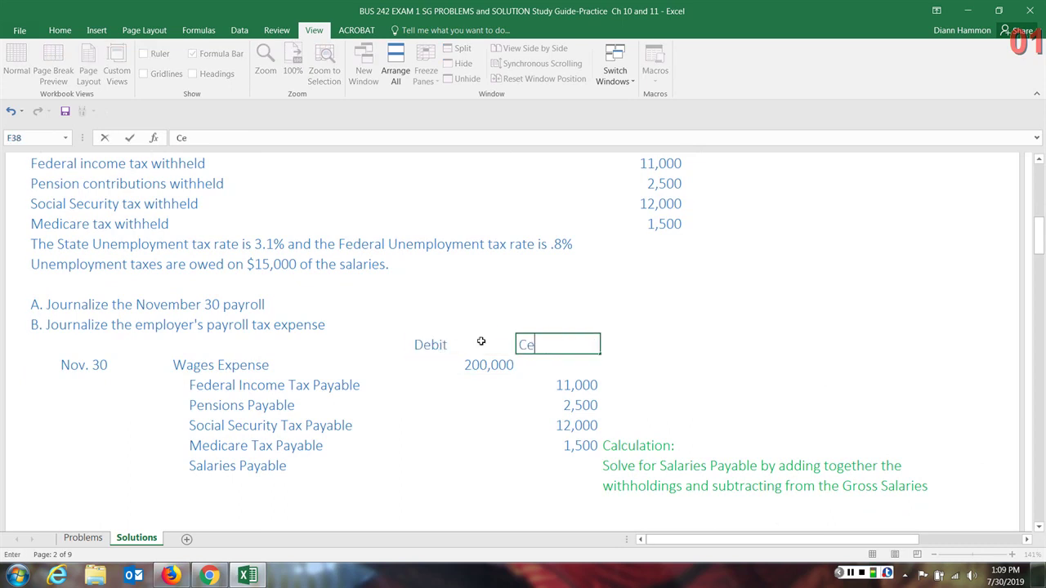
pyautogui.press('BackSpace')
pyautogui.write('i')
pyautogui.press('BackSpace')
pyautogui.write('dit')
pyautogui.press('Return')
# - Calculate Salaries Payable in F44 by subtracting the withholdings from gross wages with =E39-SUM(F40:F43)
pyautogui.click(553, 384)
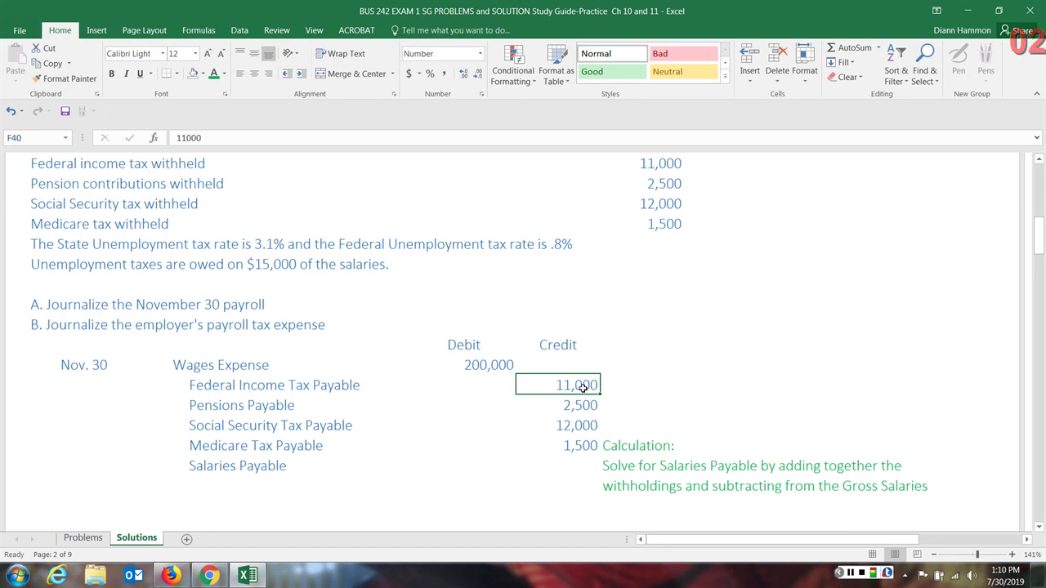
pyautogui.click(575, 406)
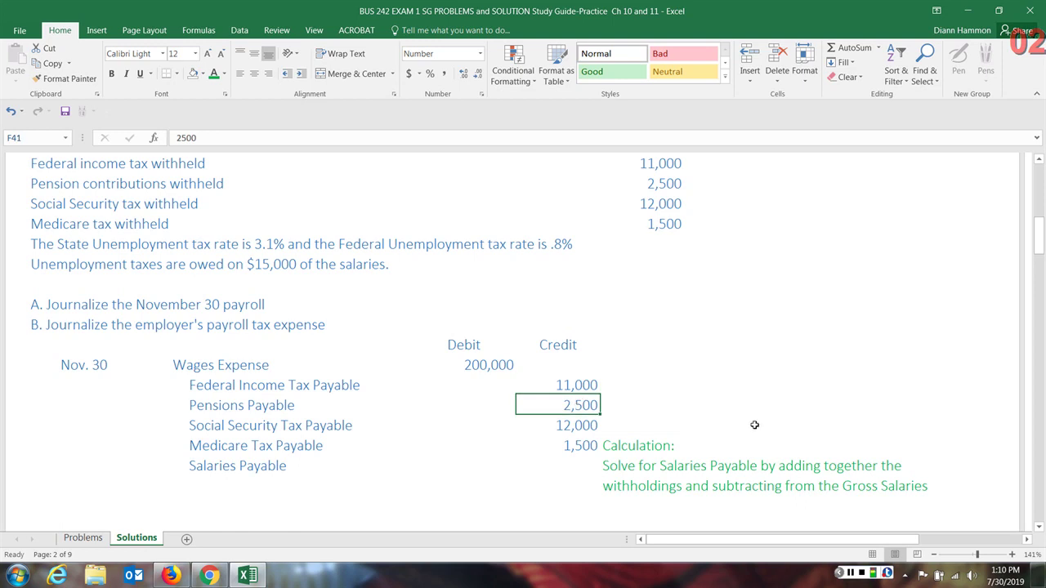
pyautogui.click(565, 425)
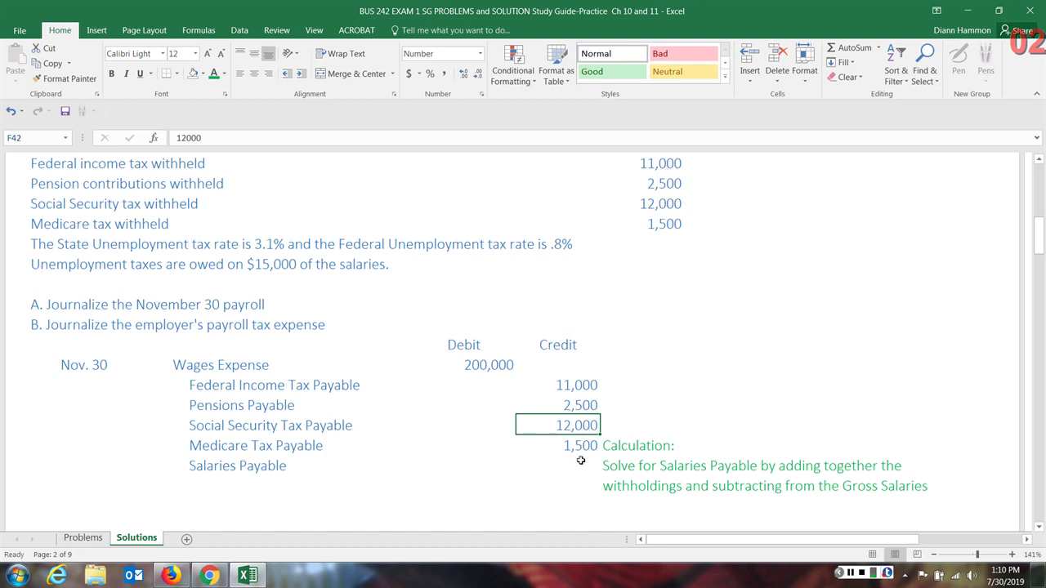
pyautogui.click(580, 462)
pyautogui.write('=')
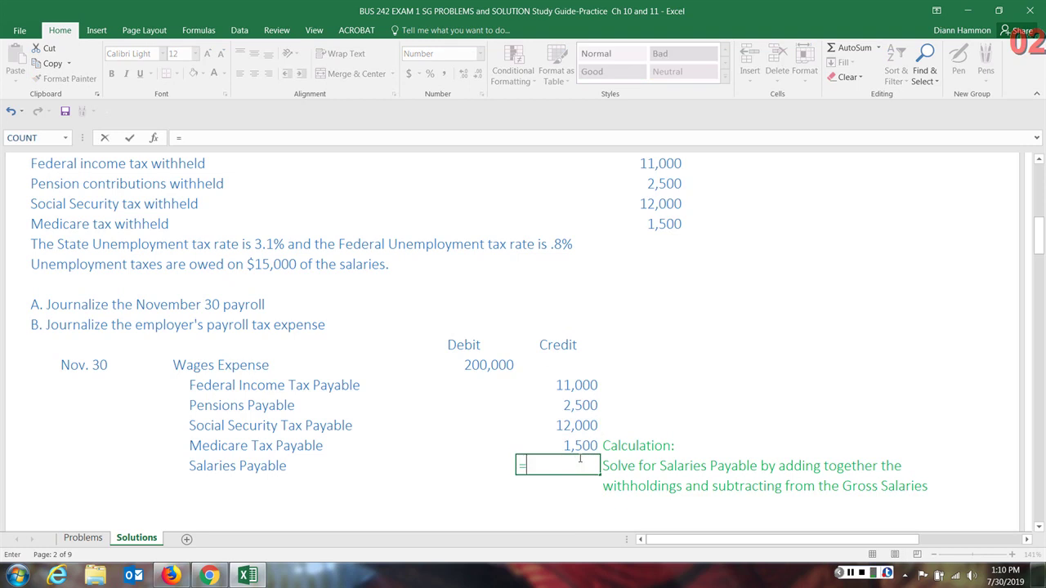
pyautogui.click(497, 367)
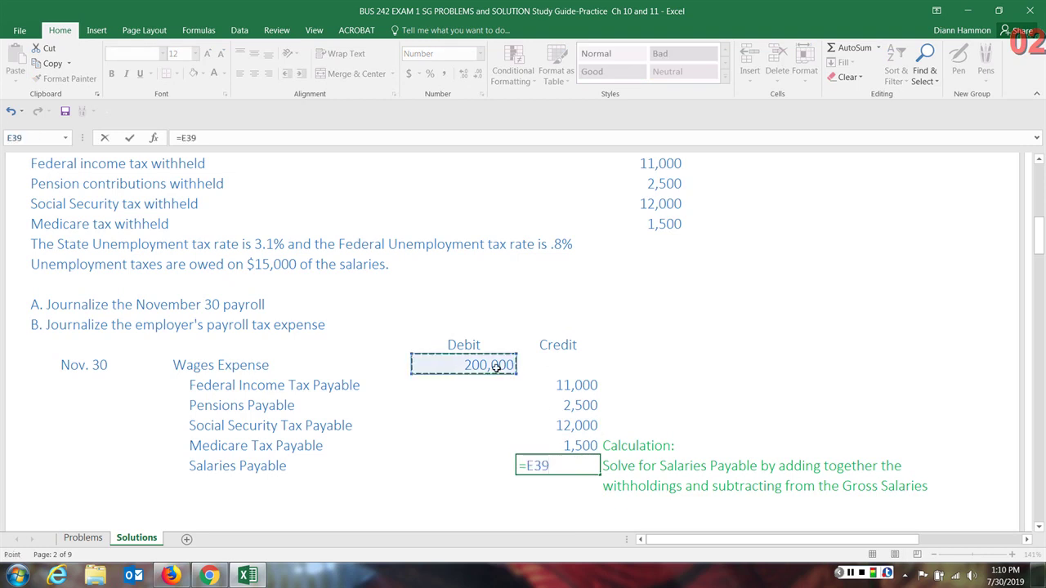
pyautogui.write('-')
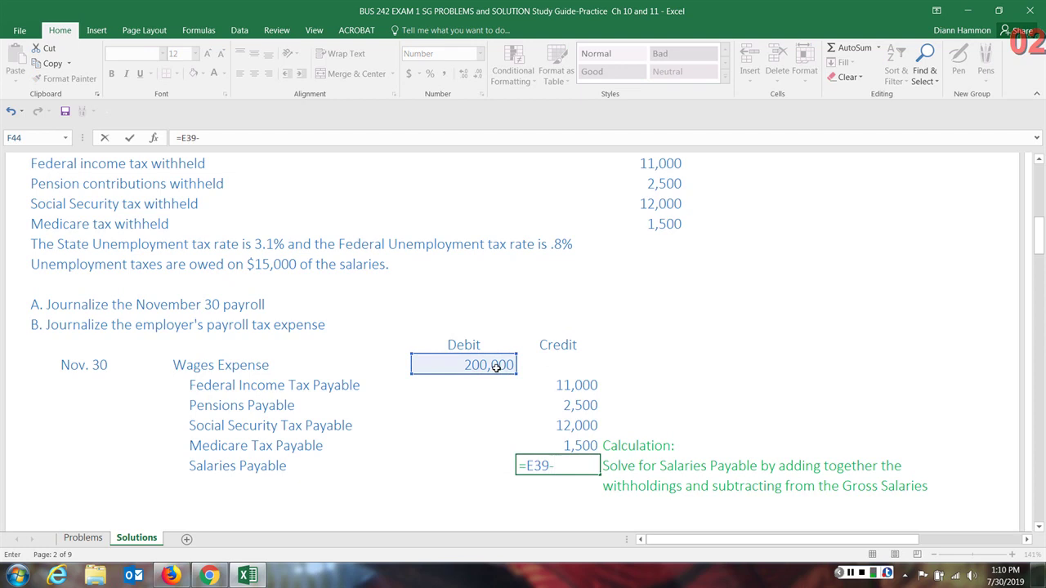
pyautogui.write('sum(')
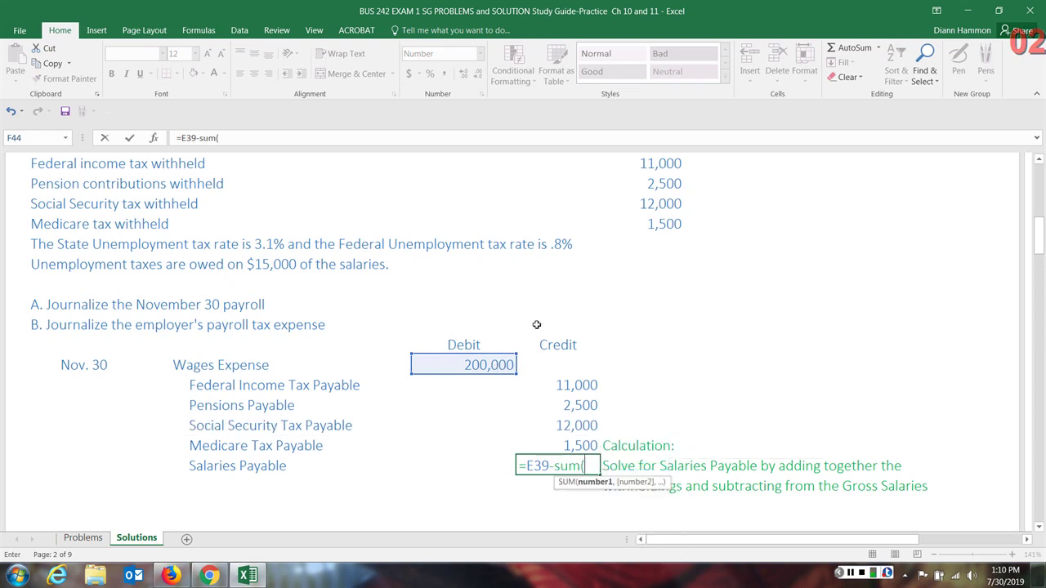
pyautogui.moveTo(567, 384); pyautogui.dragTo(561, 444)
pyautogui.write(')')
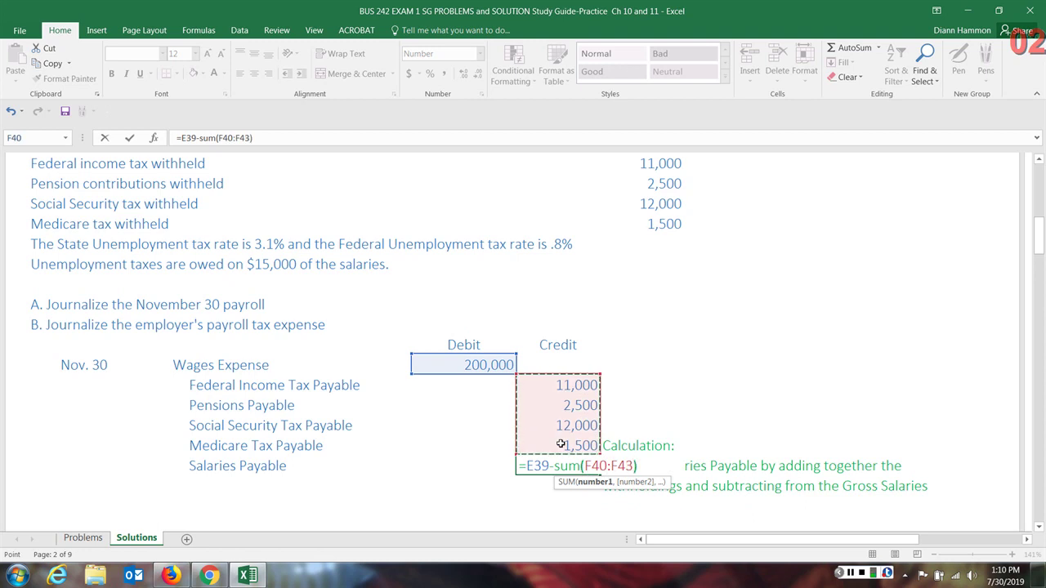
pyautogui.press('Return')
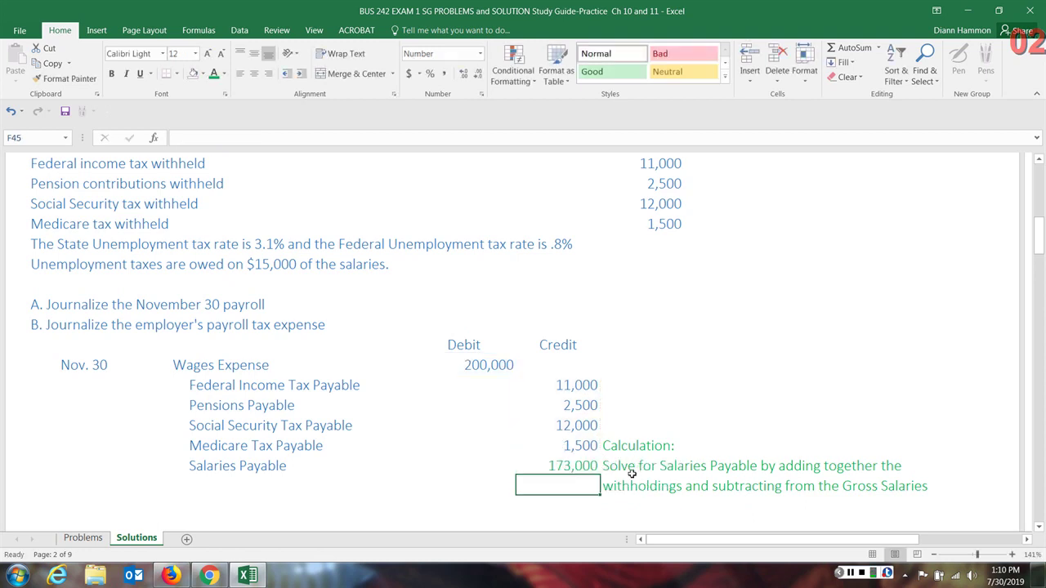
pyautogui.click(590, 465)
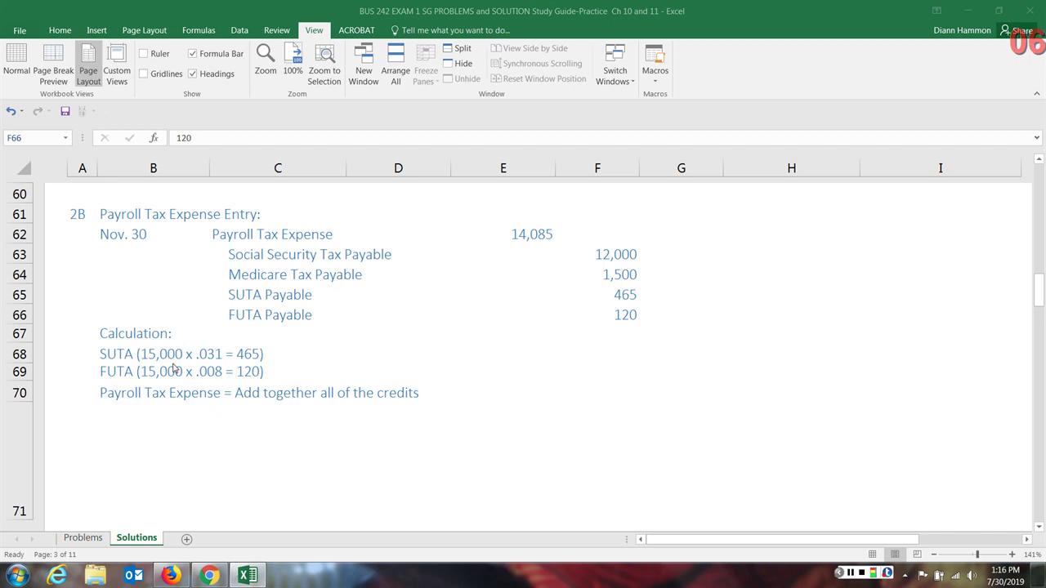
# - Enter the unemployment tax formulas =15000*0.031 for SUTA Payable in F65 and =15000*0.008 for FUTA Payable in F66
pyautogui.click(625, 295)
pyautogui.click(625, 295)
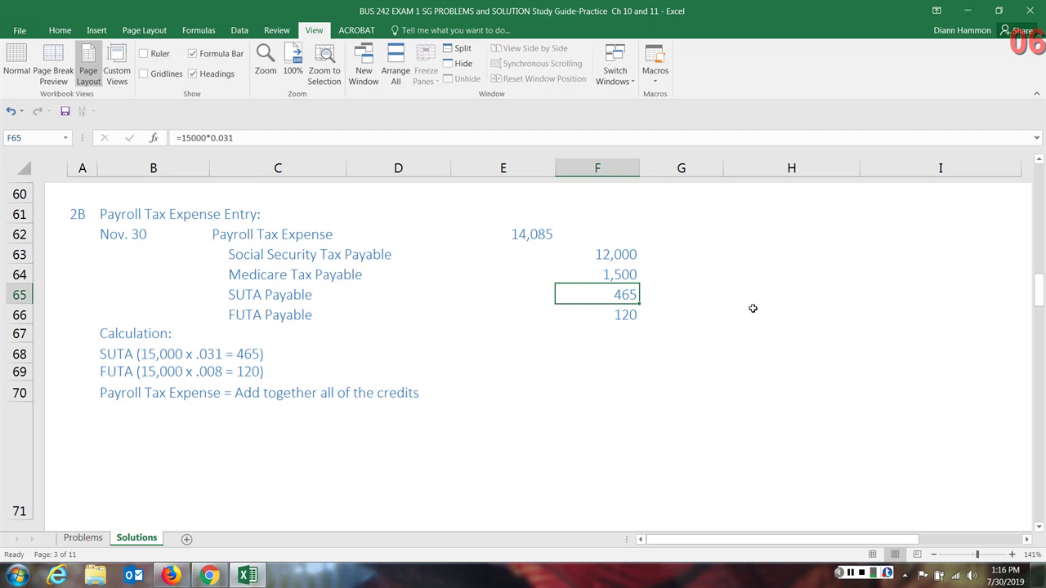
pyautogui.press('Down')
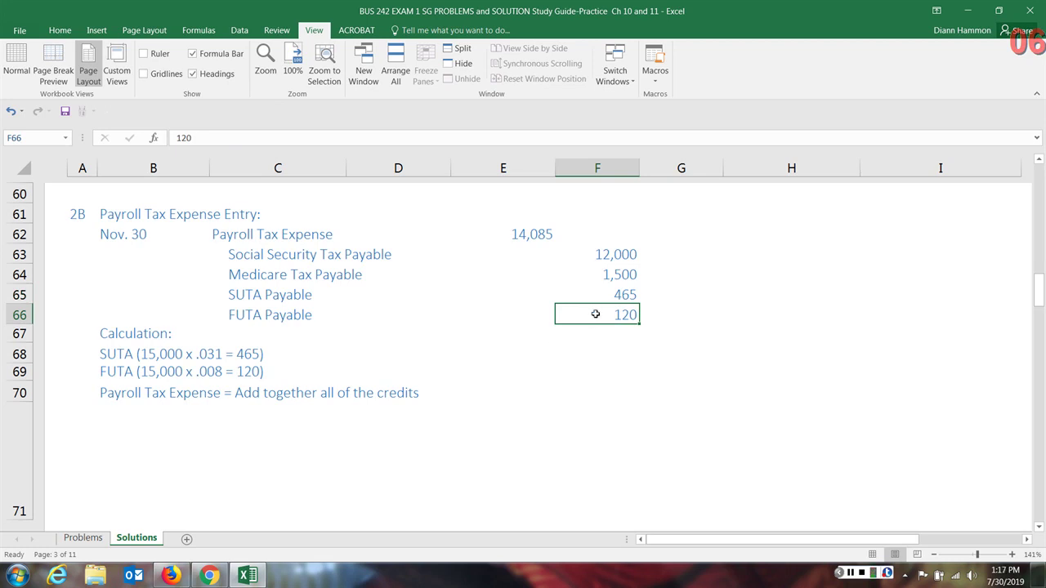
pyautogui.hotkey('alt', 'p')
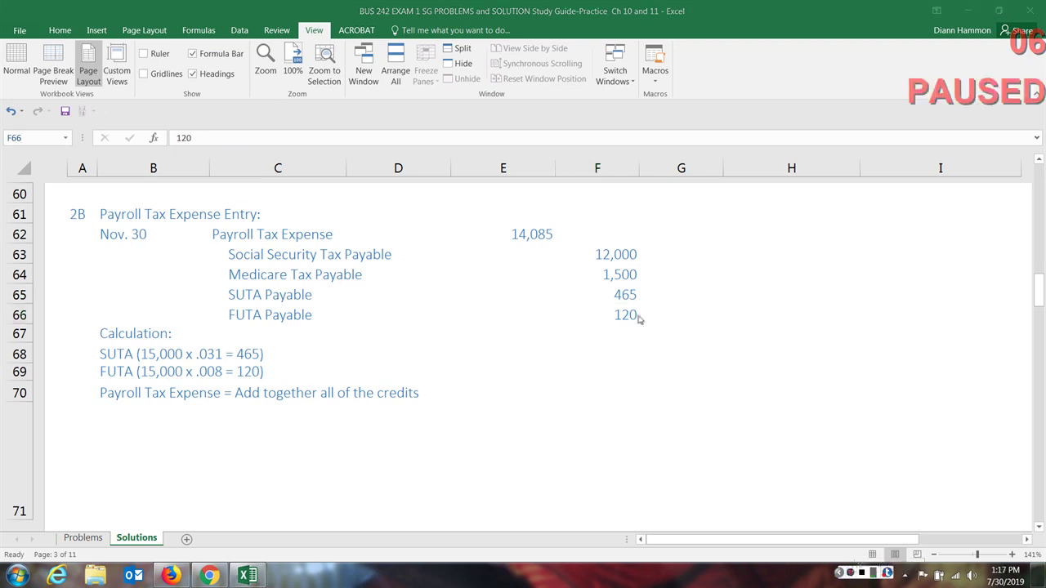
pyautogui.hotkey('alt', 'p')
pyautogui.click(625, 317)
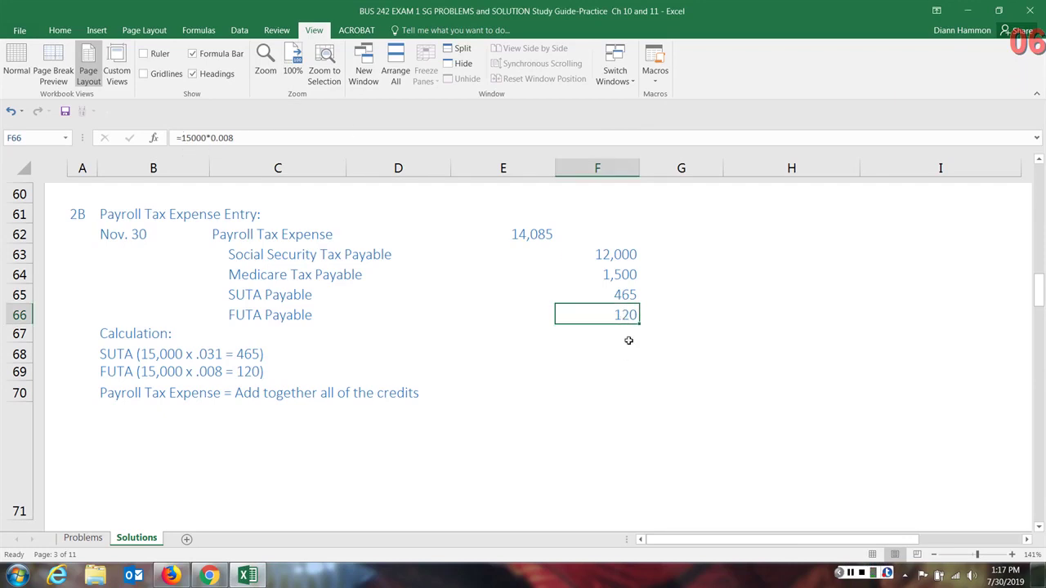
# - Calculate the Payroll Tax Expense debit in E62 by adding all the credits with =SUM(F63:F66)
pyautogui.click(532, 234)
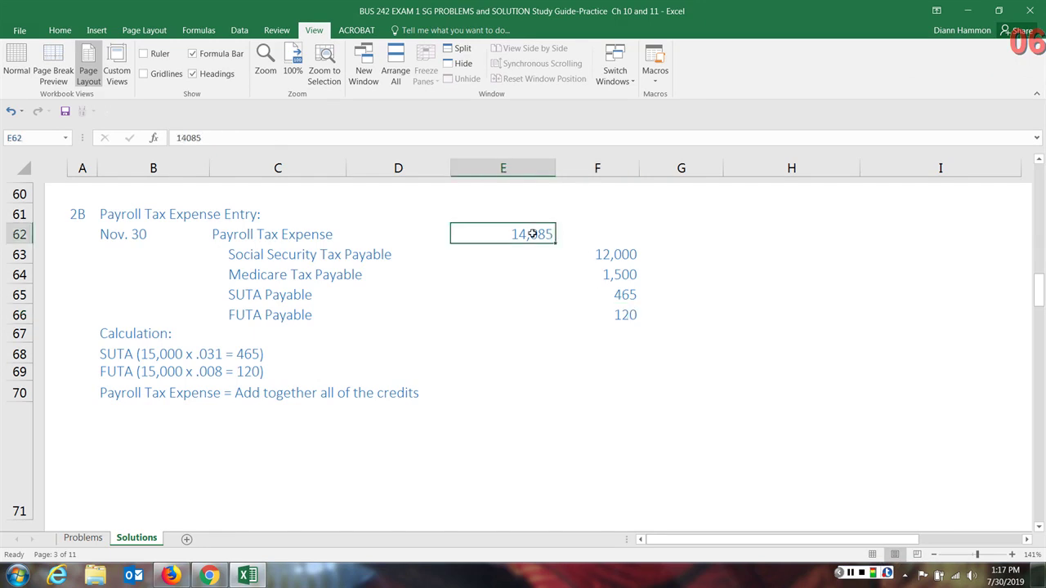
pyautogui.write('=SUM(F63:F66')
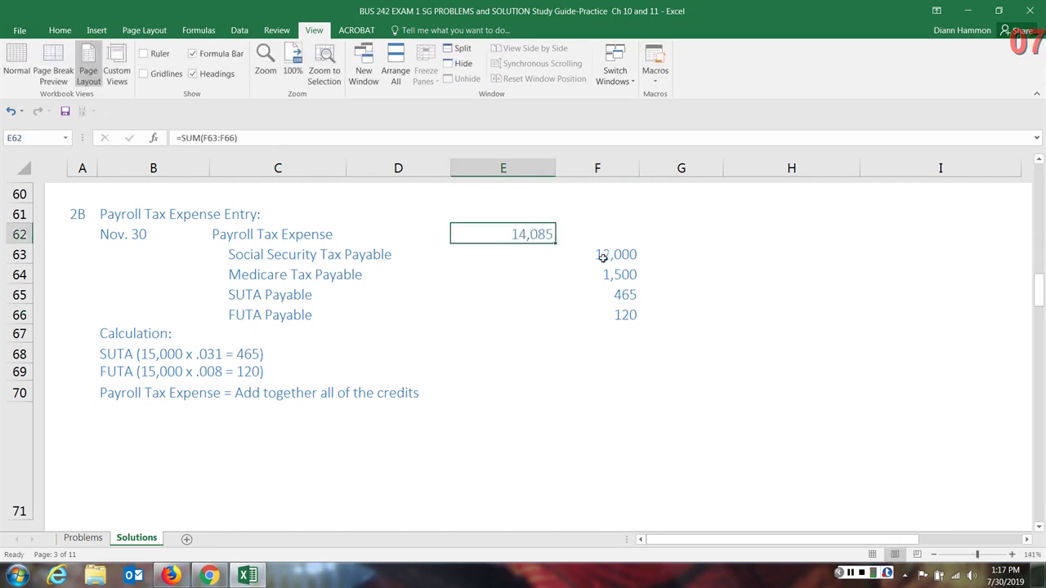